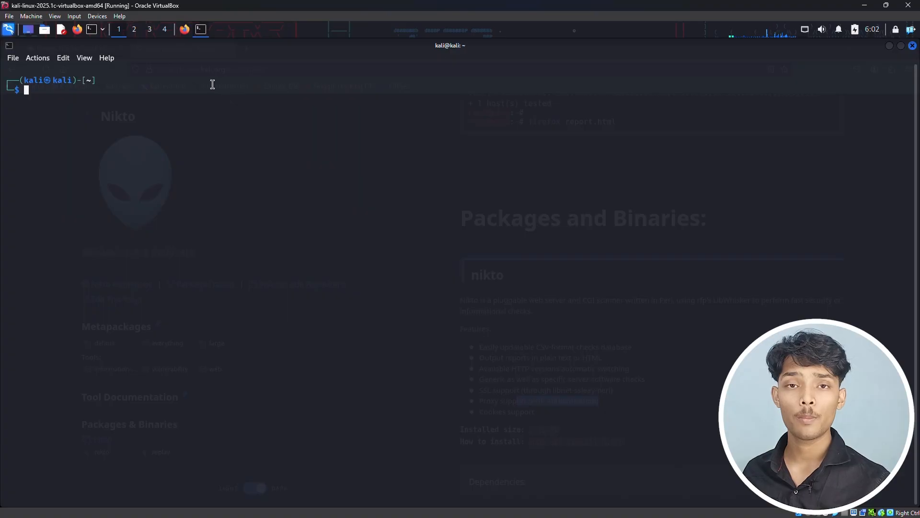
click(197, 29)
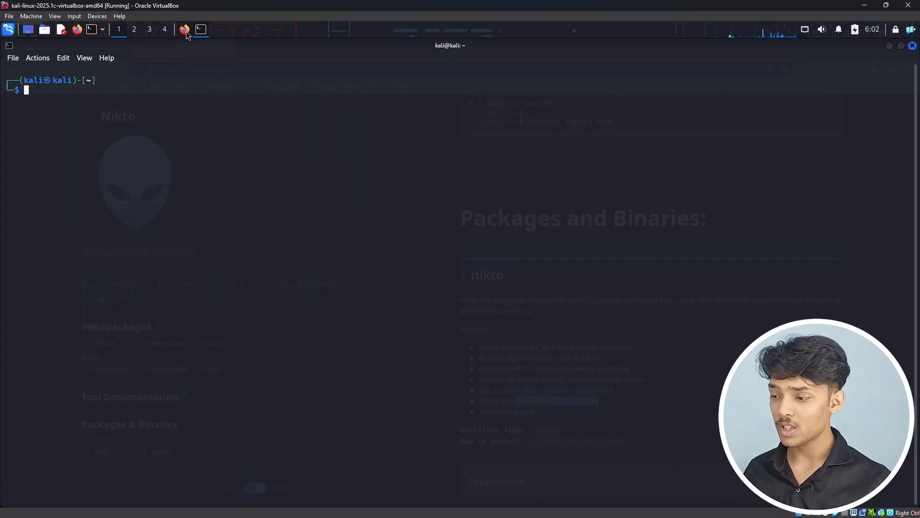
click(247, 49)
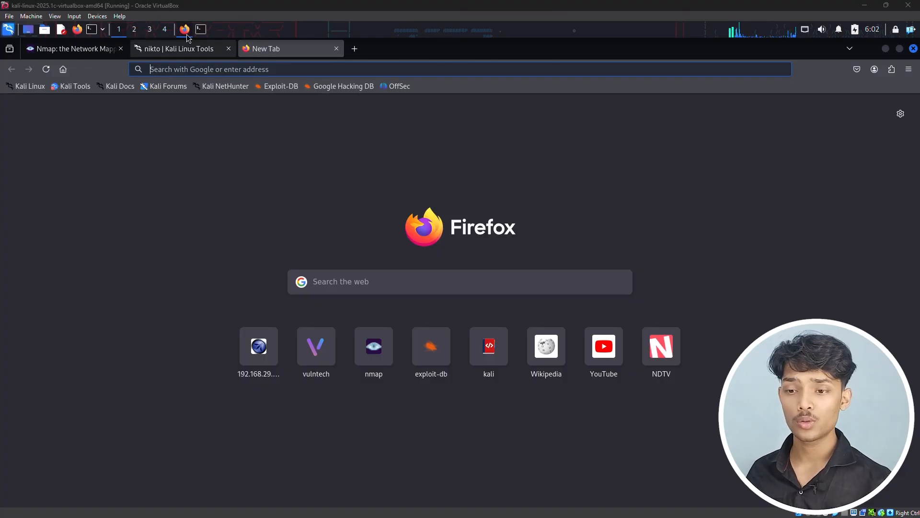
click(201, 31)
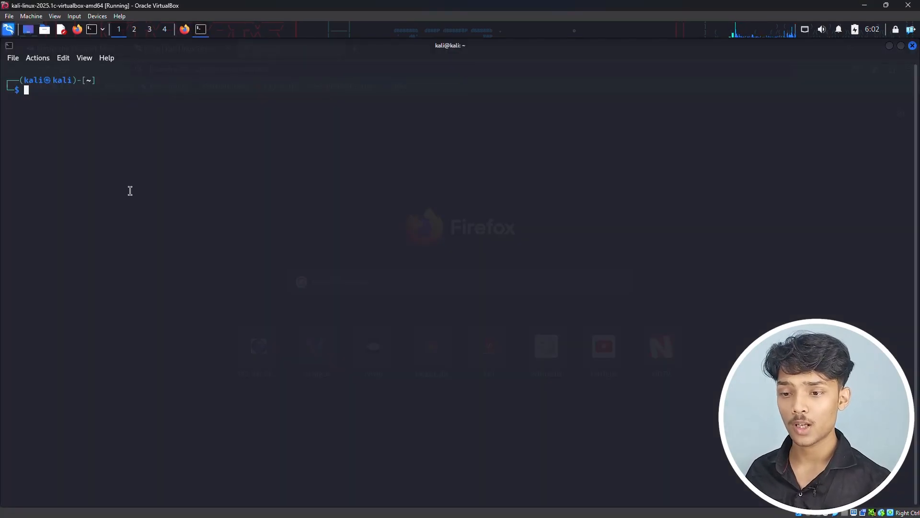
Step: Launch Burp Suite from the terminal with the burpsuite command and accept its Java notice and terms and conditions
text(bur)
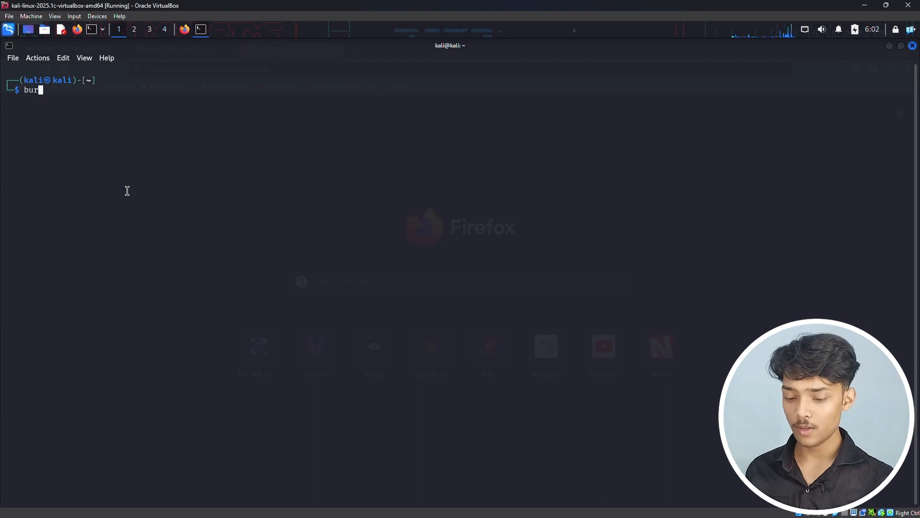
text(psuite)
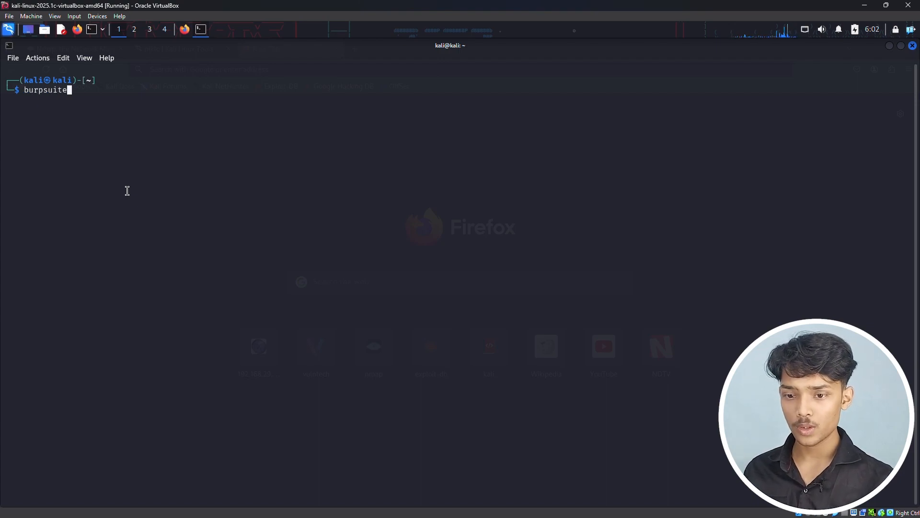
key(Return)
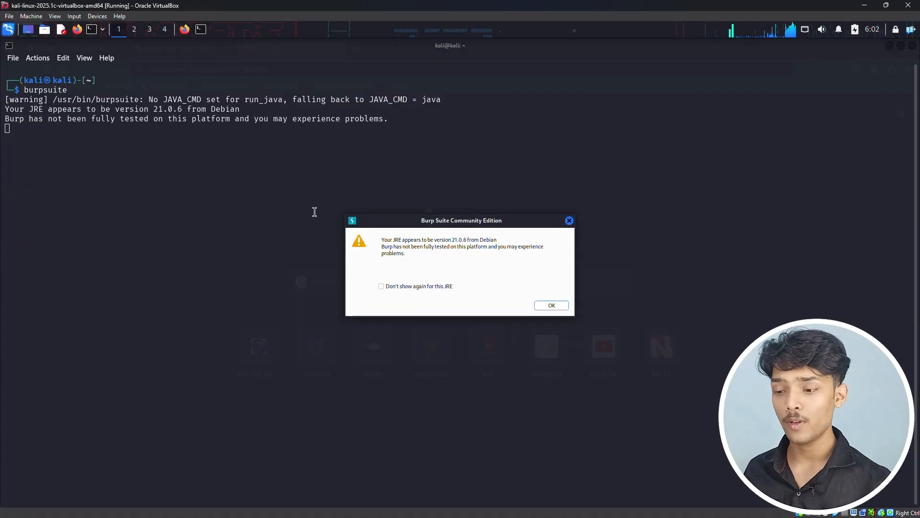
click(552, 307)
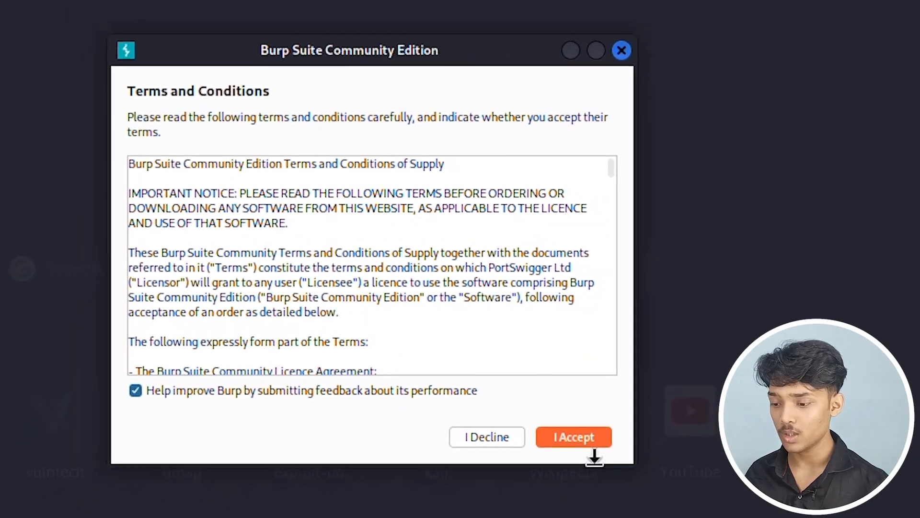
click(575, 431)
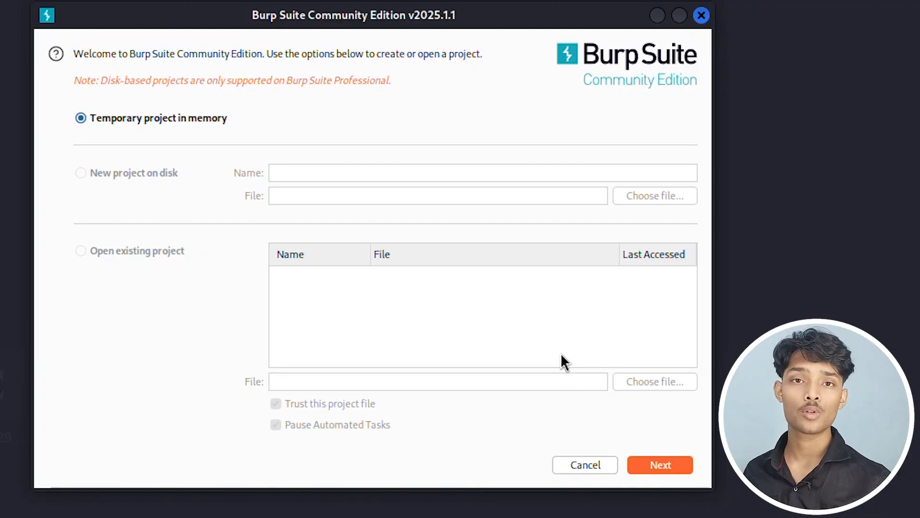
Step: Start a temporary in-memory project with Burp defaults and dismiss the out-of-date notice
click(672, 464)
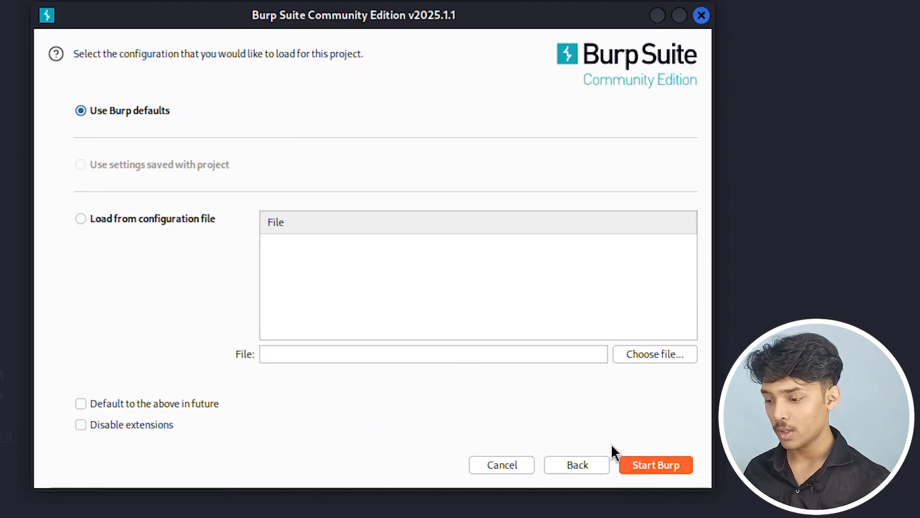
click(637, 464)
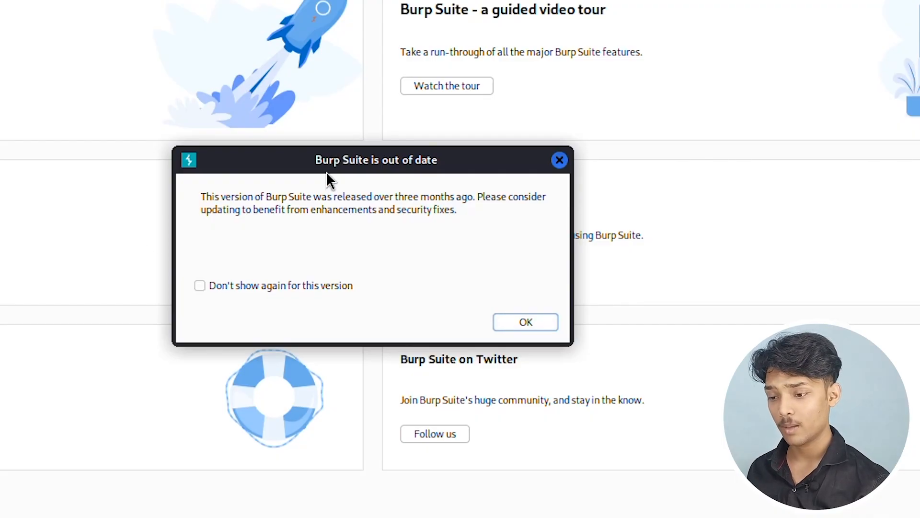
click(524, 324)
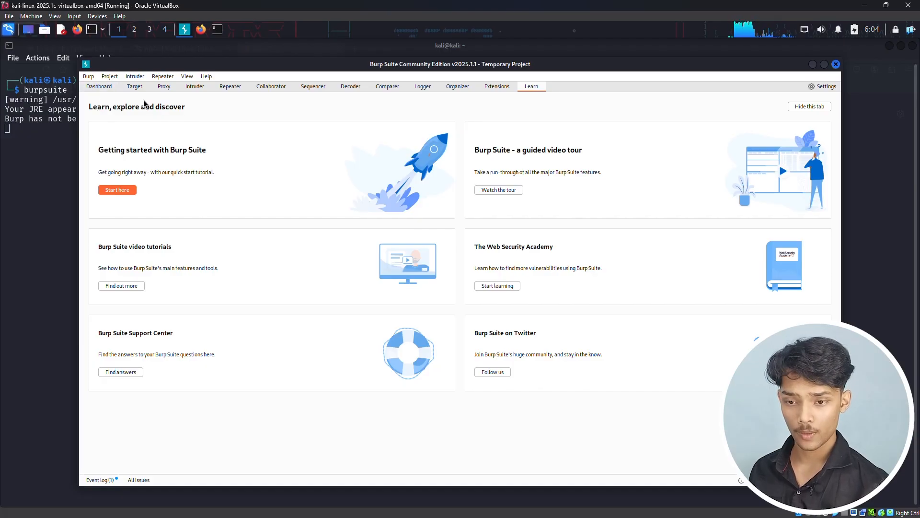
Step: Open Burp's proxy settings and check the interface address and port of the existing proxy listener
click(166, 91)
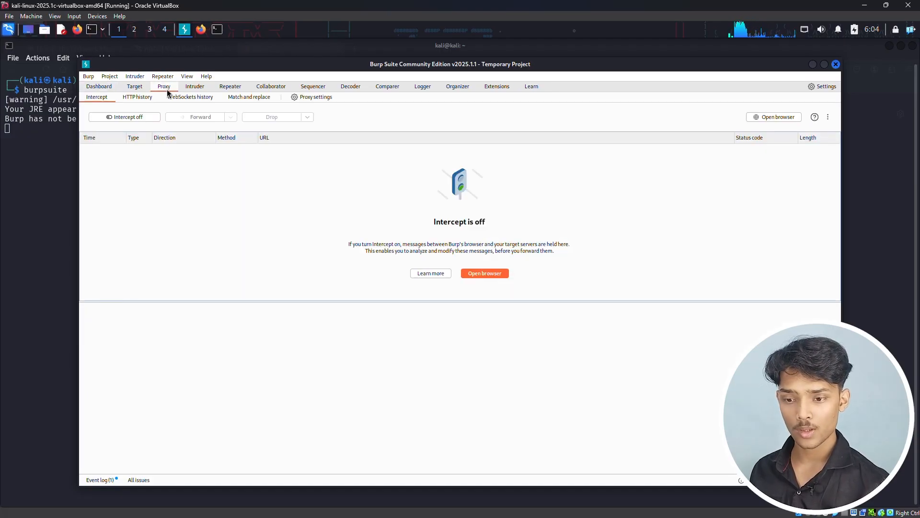
click(306, 99)
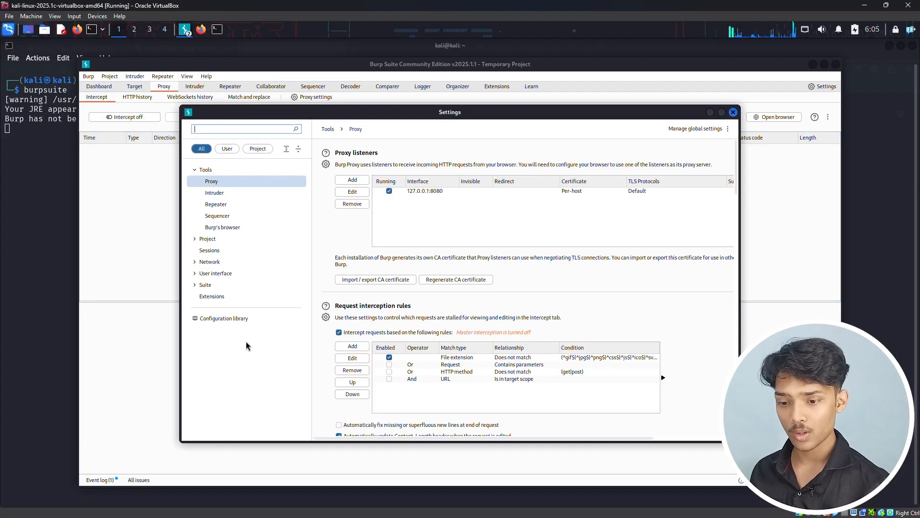
click(461, 193)
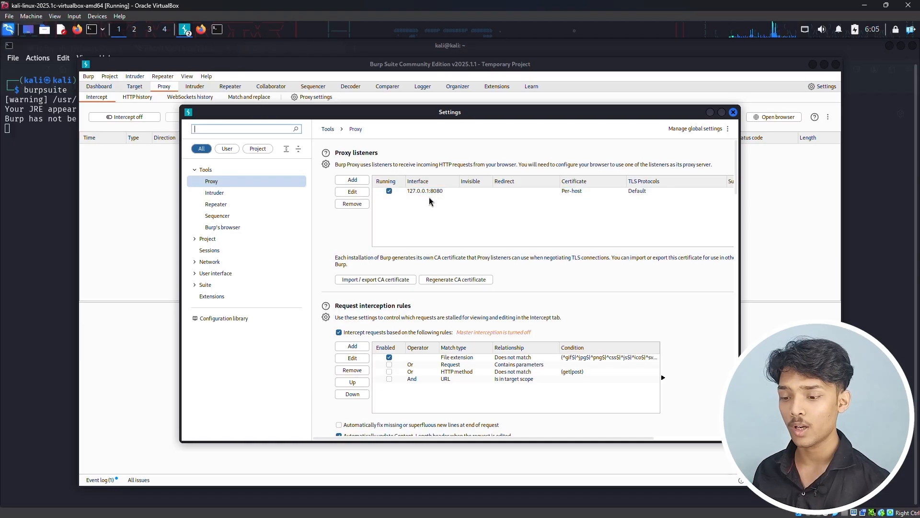
click(351, 181)
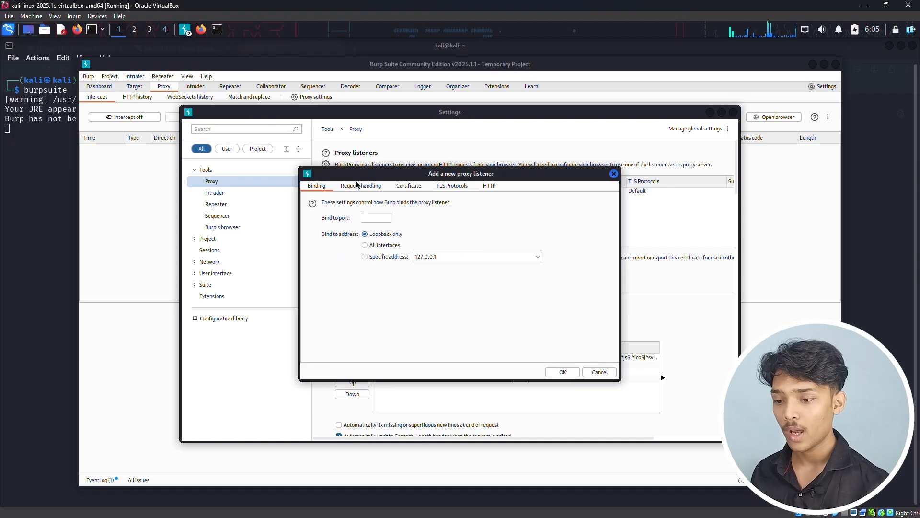
click(371, 220)
text(8080)
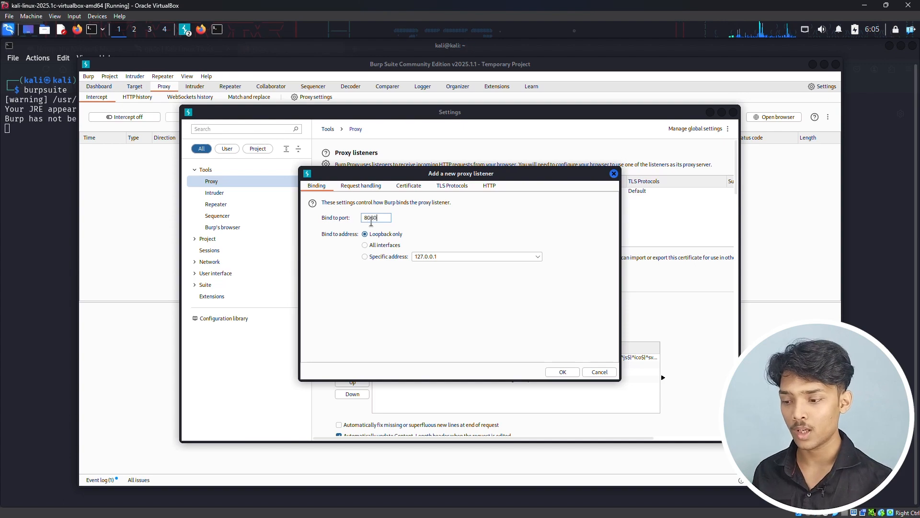
click(614, 173)
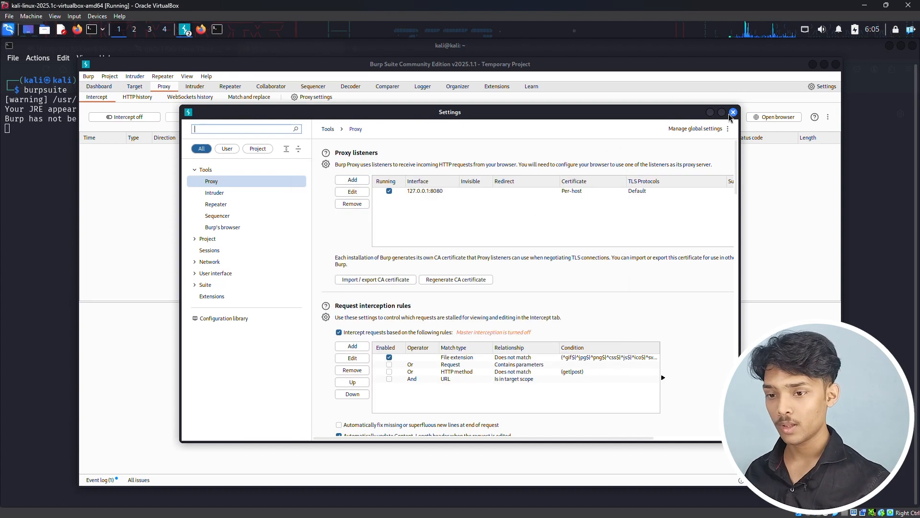
Step: Switch to Firefox and open the connection settings in its general network preferences
click(201, 30)
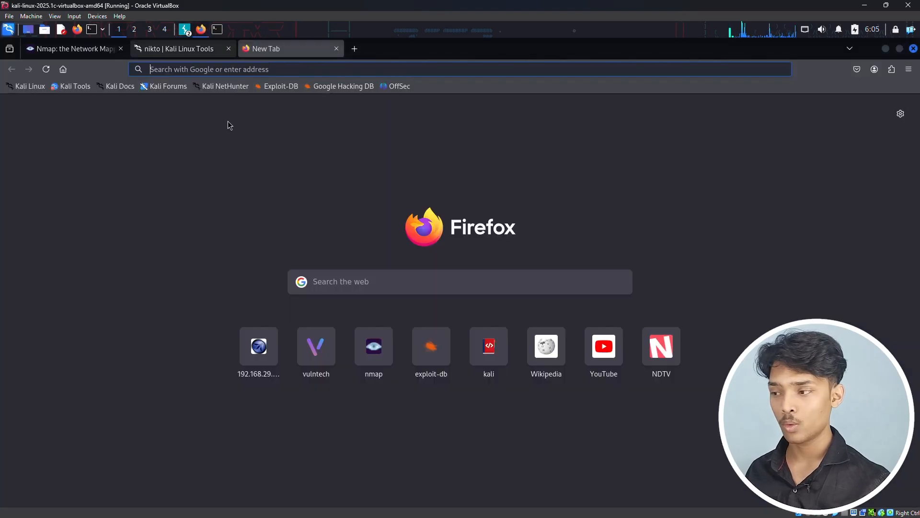
click(913, 71)
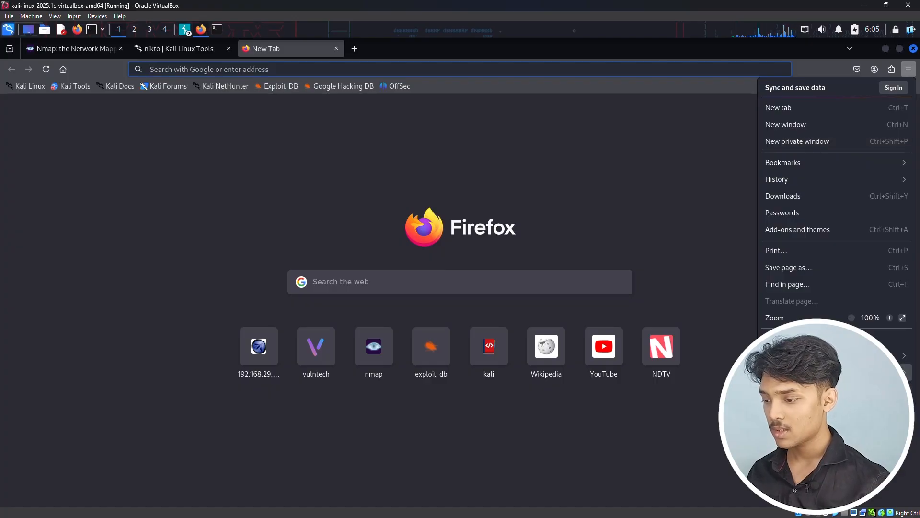
click(791, 339)
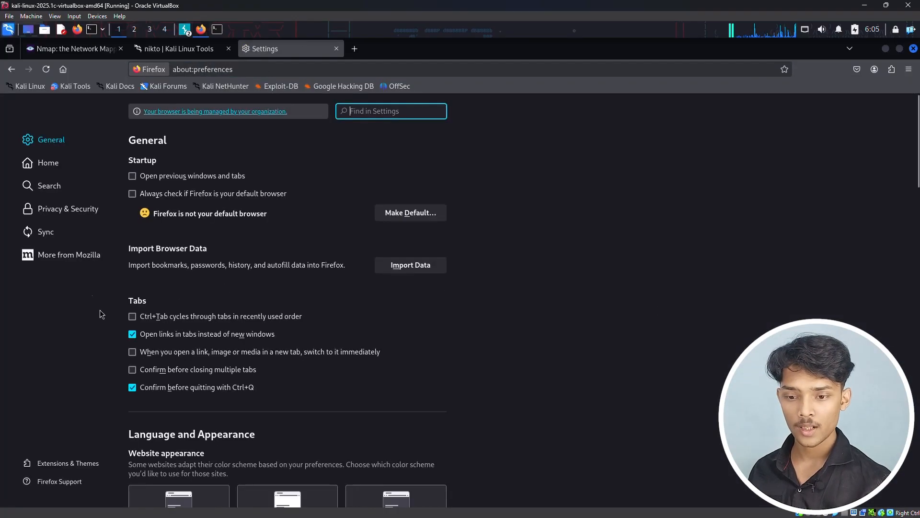
scroll(496, 316, down, 5)
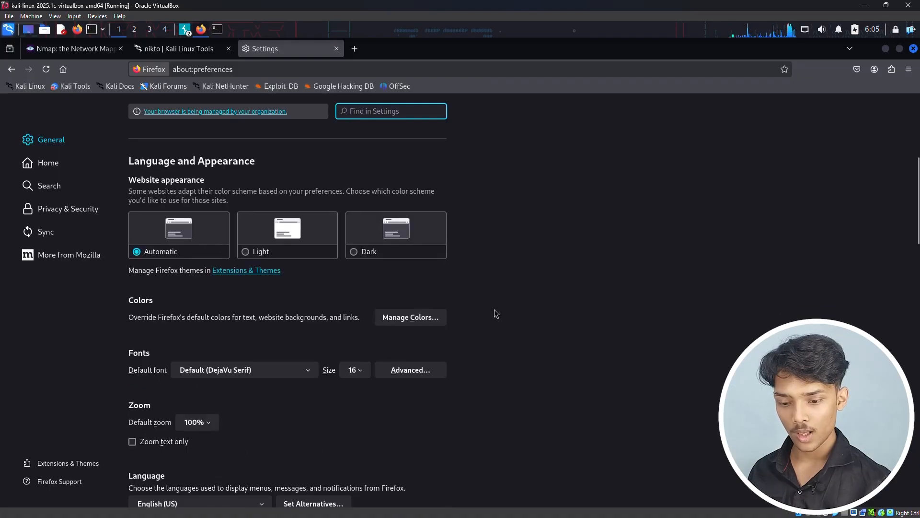
scroll(432, 431, down, 15)
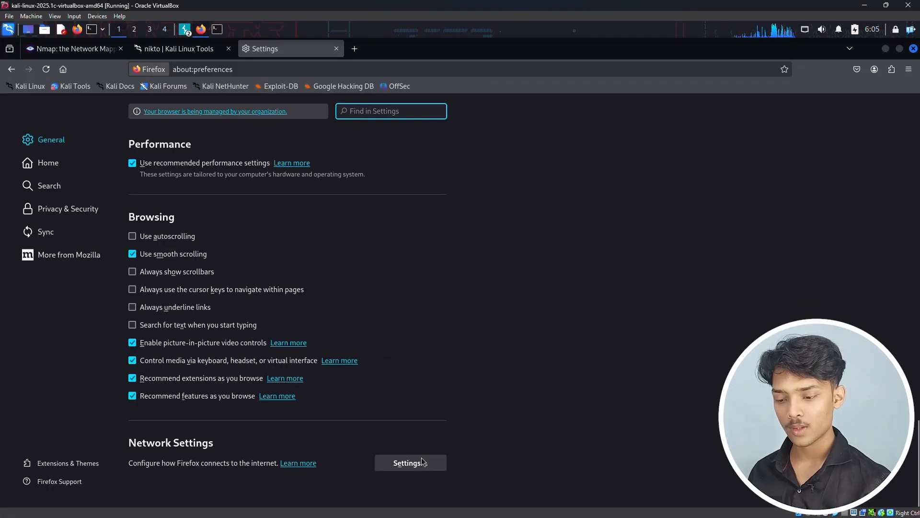
click(429, 463)
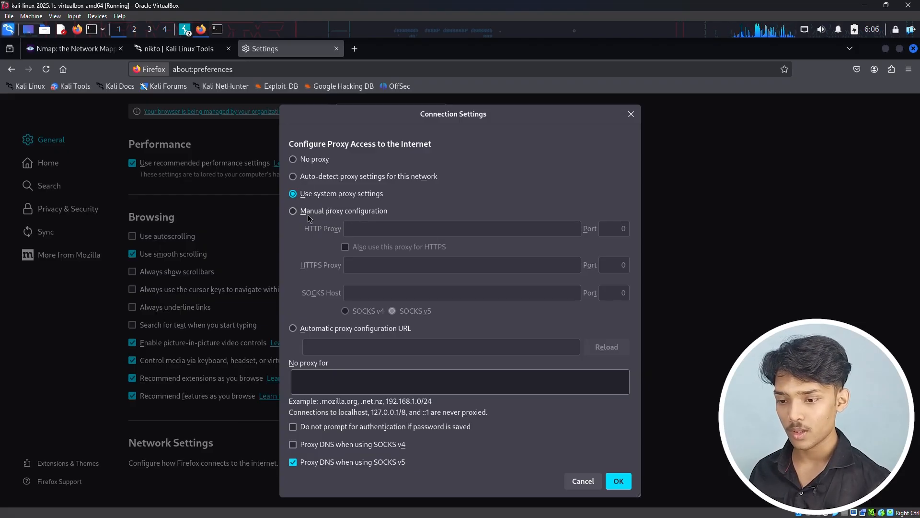
Step: Configure a manual HTTP proxy of 127.0.0.1 on port 8080, use it for HTTPS too, and save the connection settings
click(293, 210)
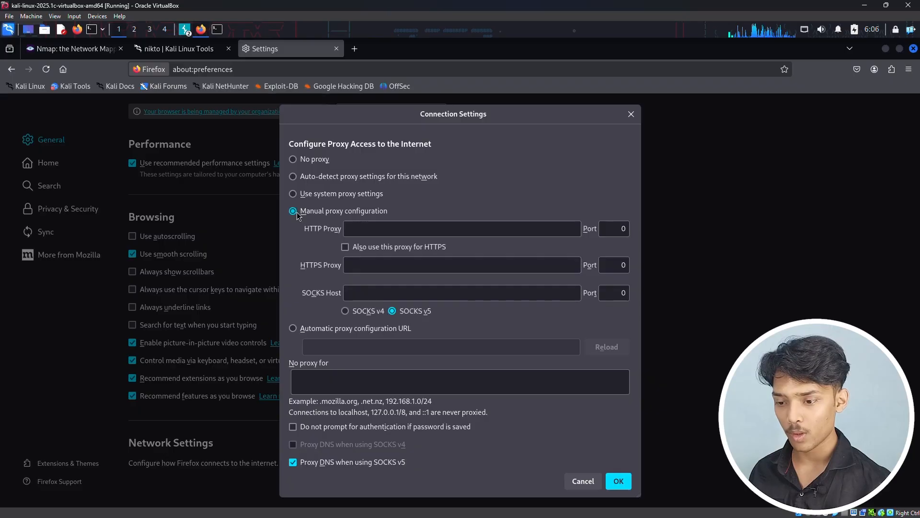
click(382, 228)
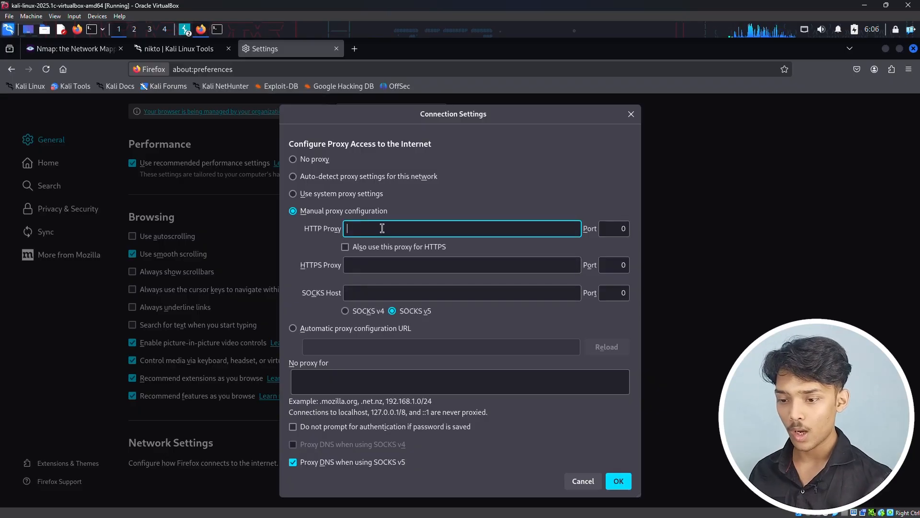
text(127.)
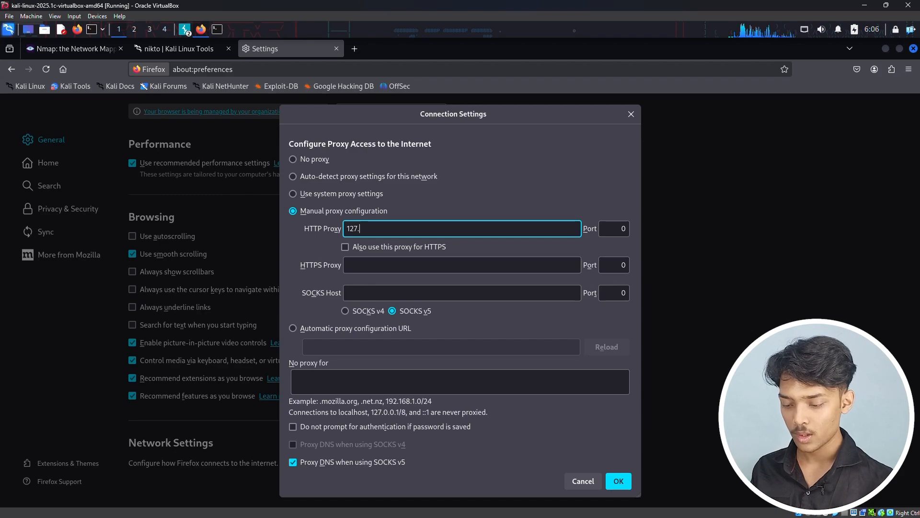
text(0.0.1)
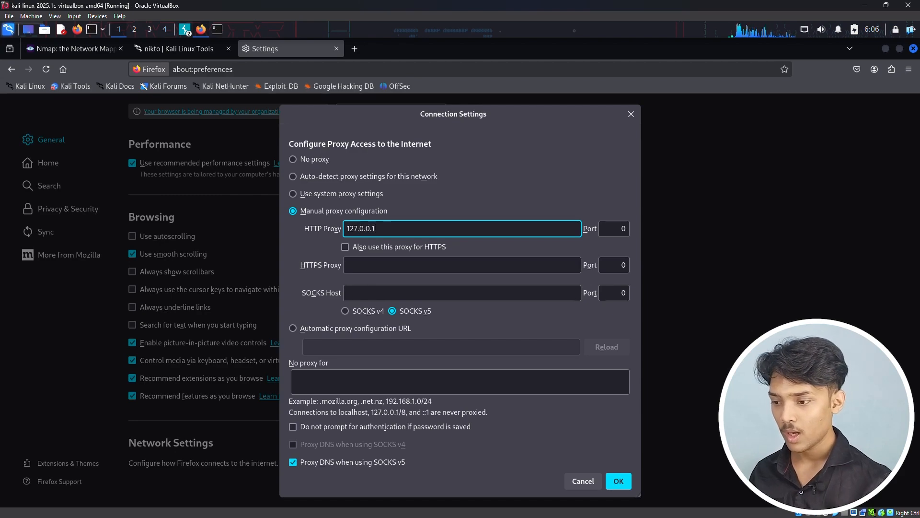
click(615, 223)
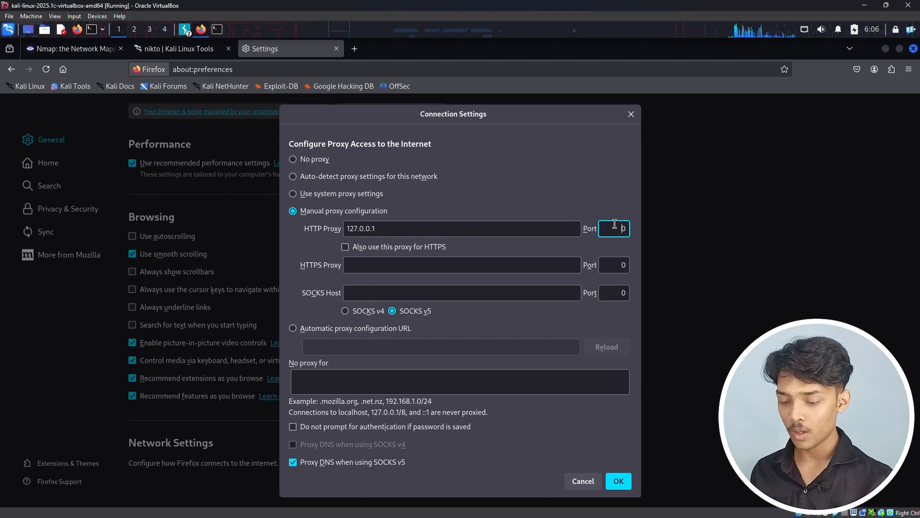
text(808)
key(Delete)
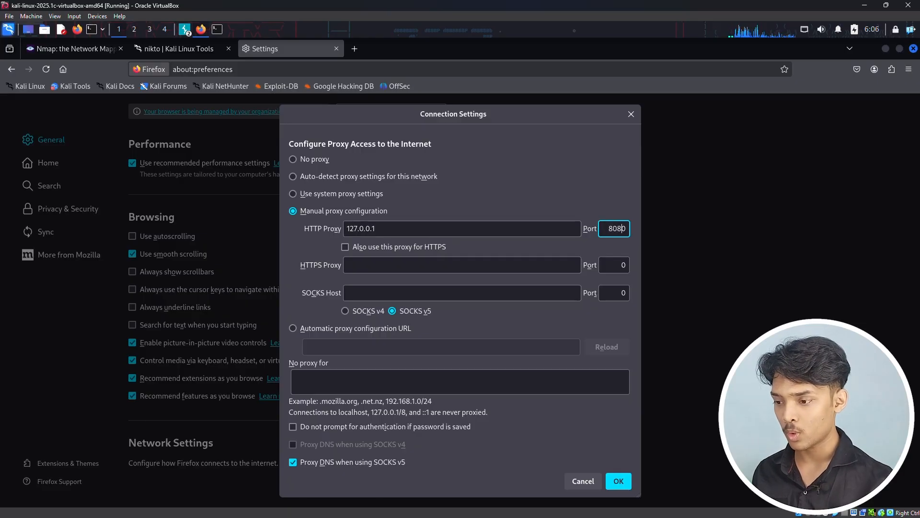
click(345, 247)
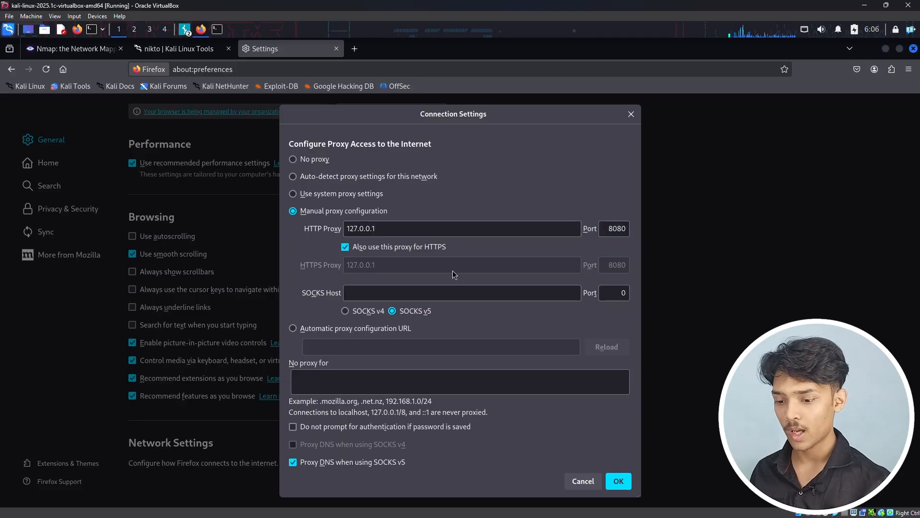
click(618, 481)
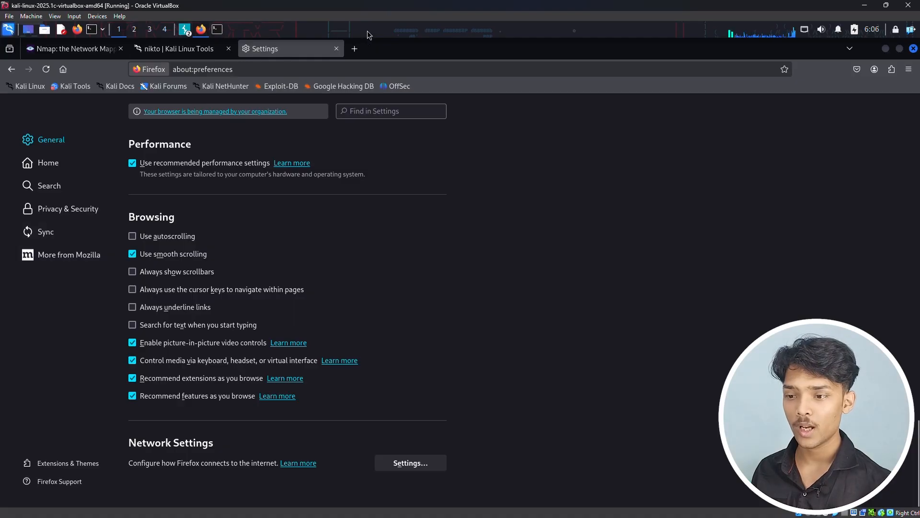
click(354, 48)
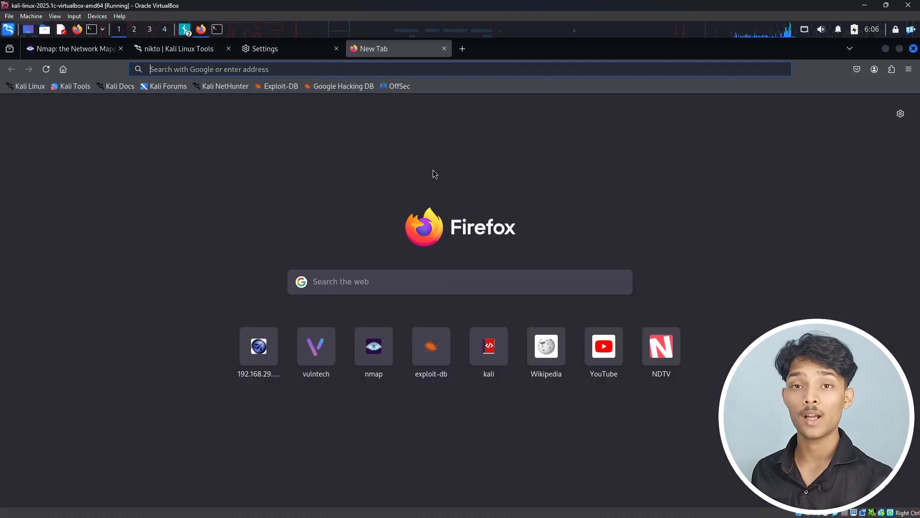
text(h)
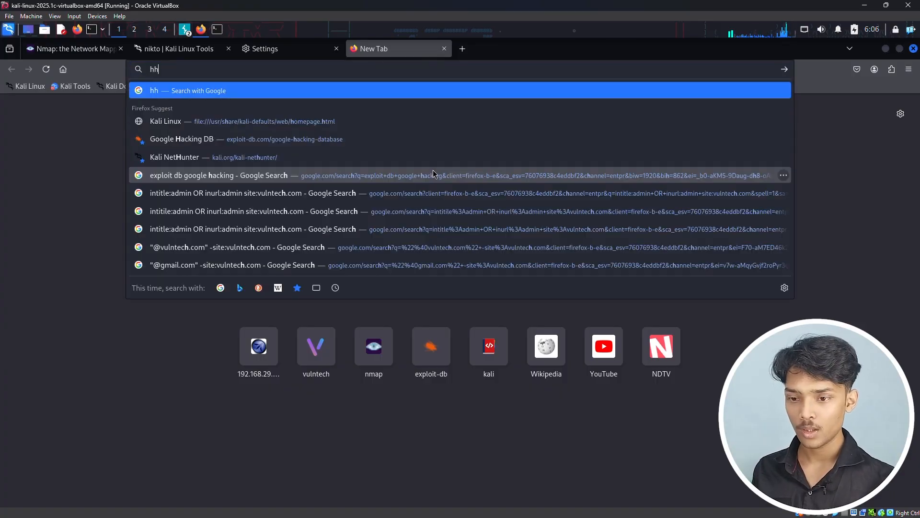
text(tt)
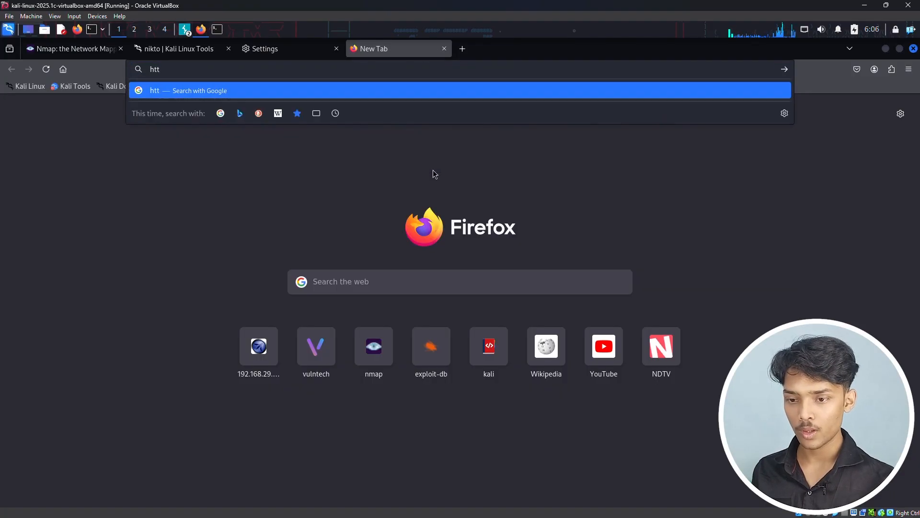
text(ps://www.vulnhub.com)
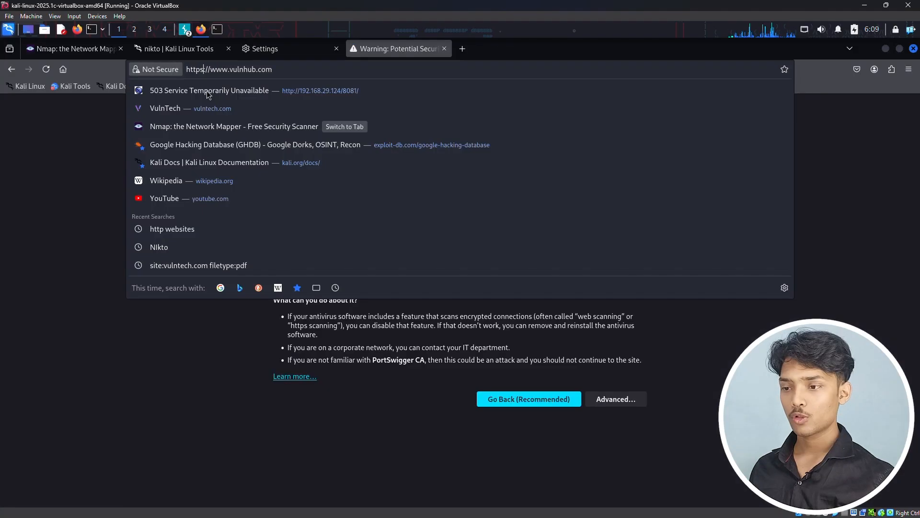
click(206, 70)
click(205, 69)
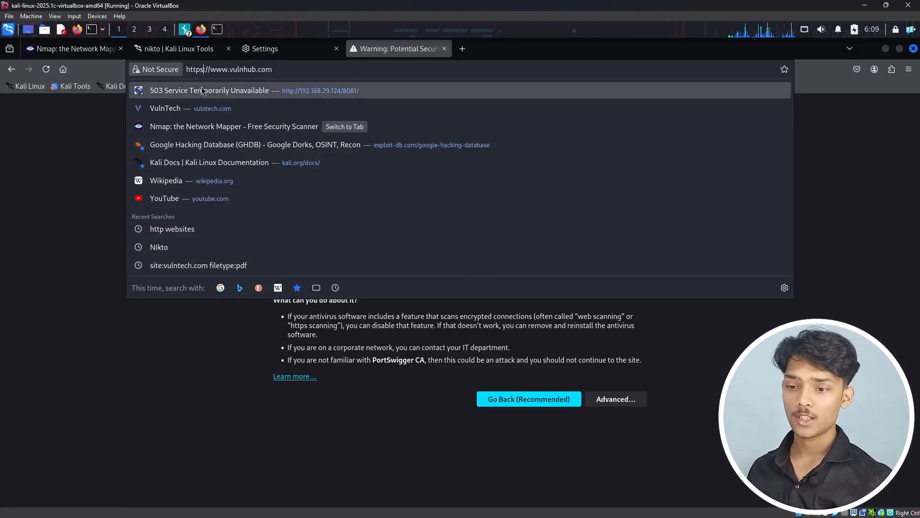
key(BackSpace)
click(206, 90)
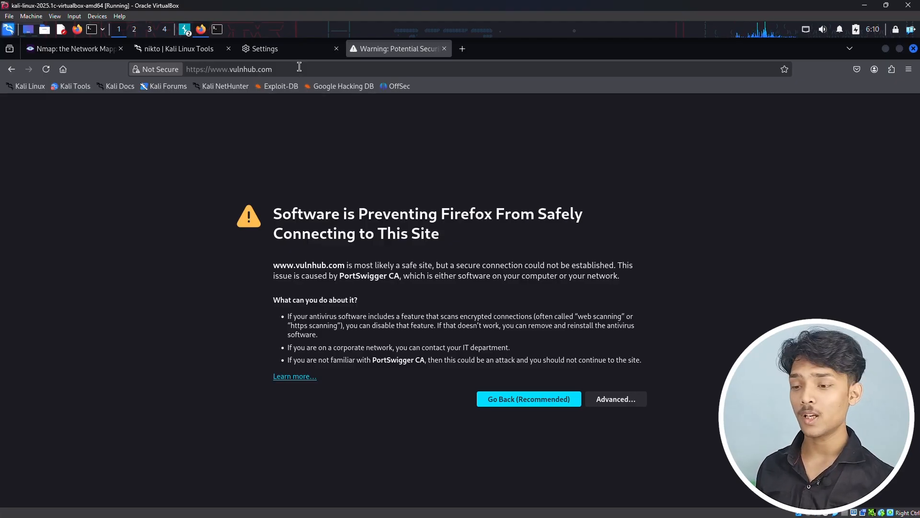
click(196, 68)
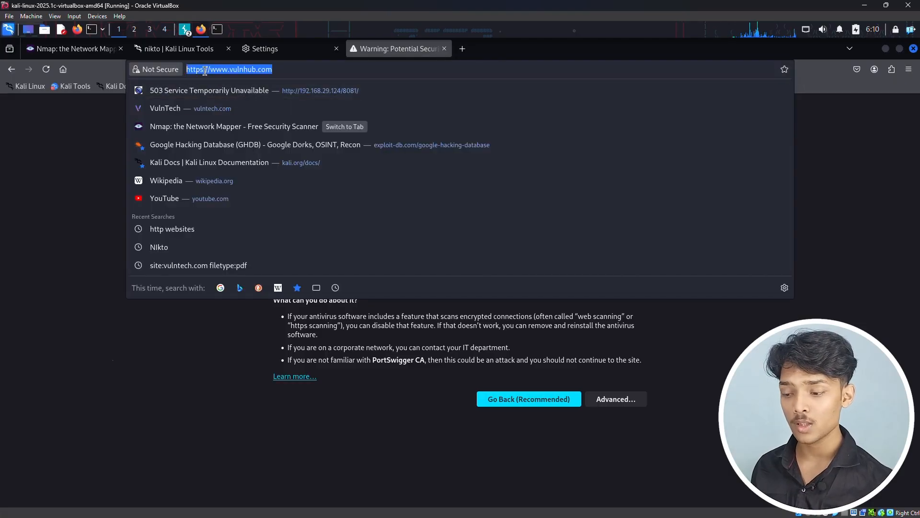
click(108, 367)
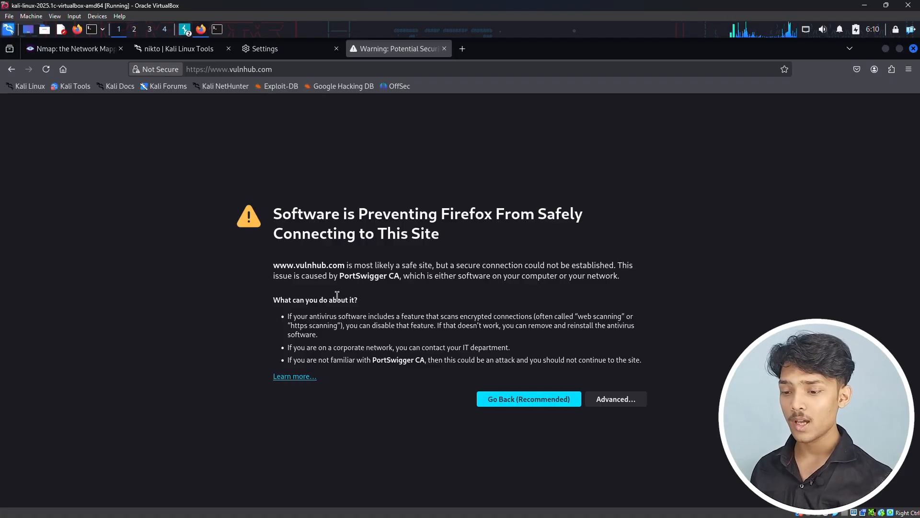
drag(338, 277, 400, 277)
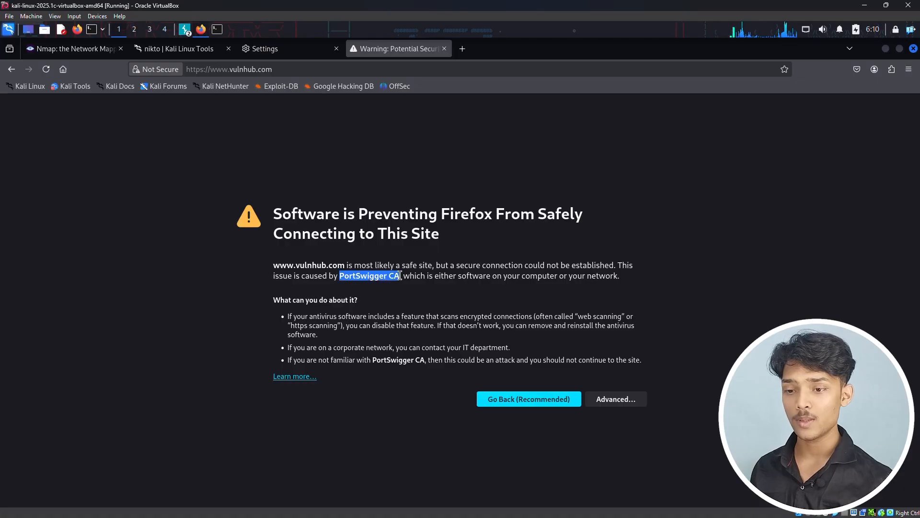
click(462, 48)
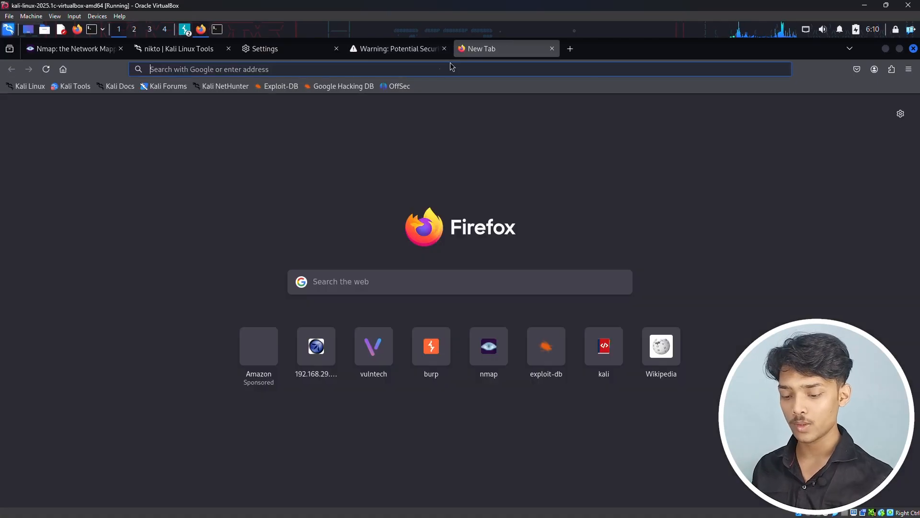
text(htt)
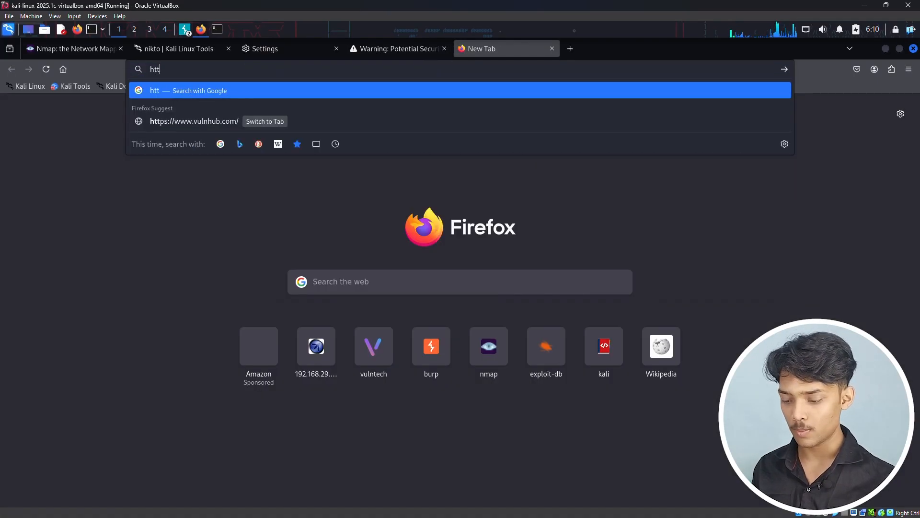
text(p://burp)
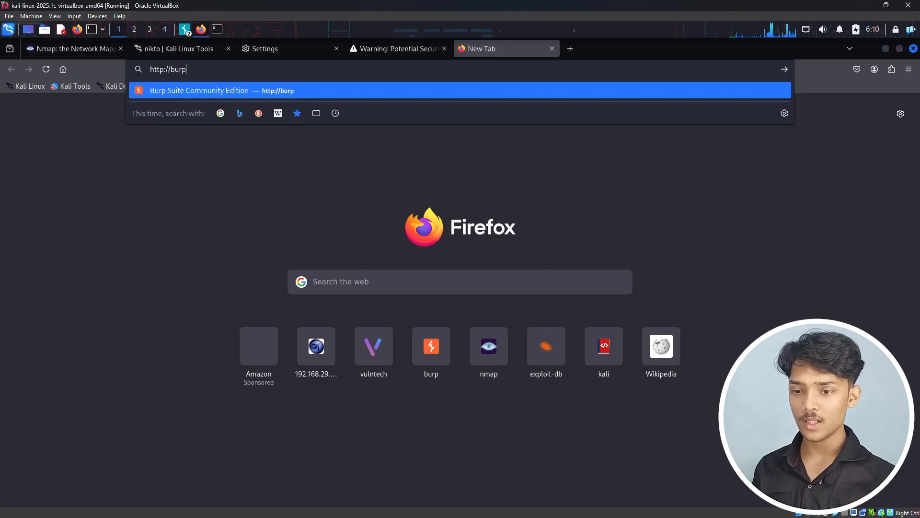
key(Return)
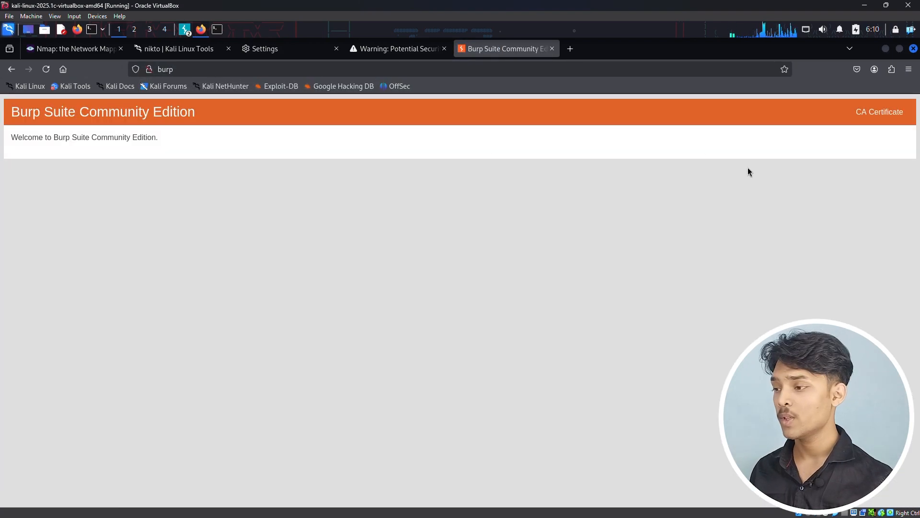
click(884, 111)
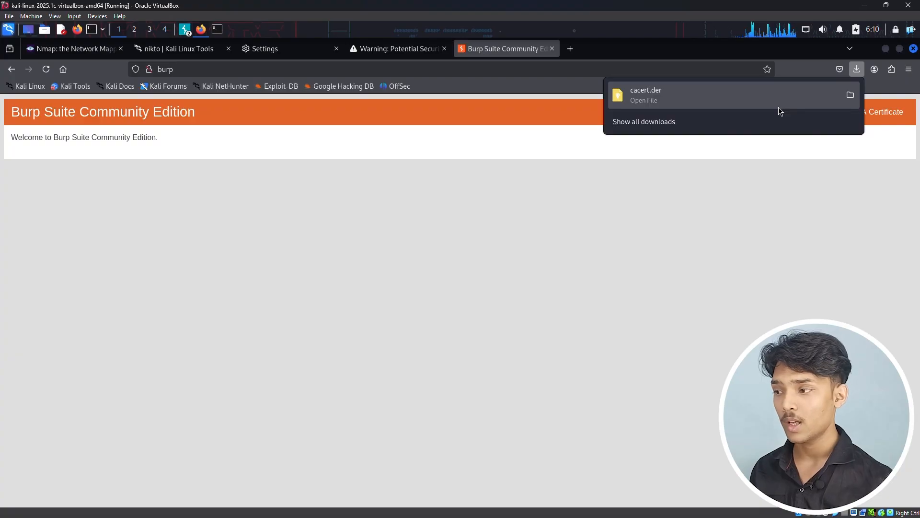
Step: Open the Certificate Manager from Firefox's privacy and security settings
click(909, 69)
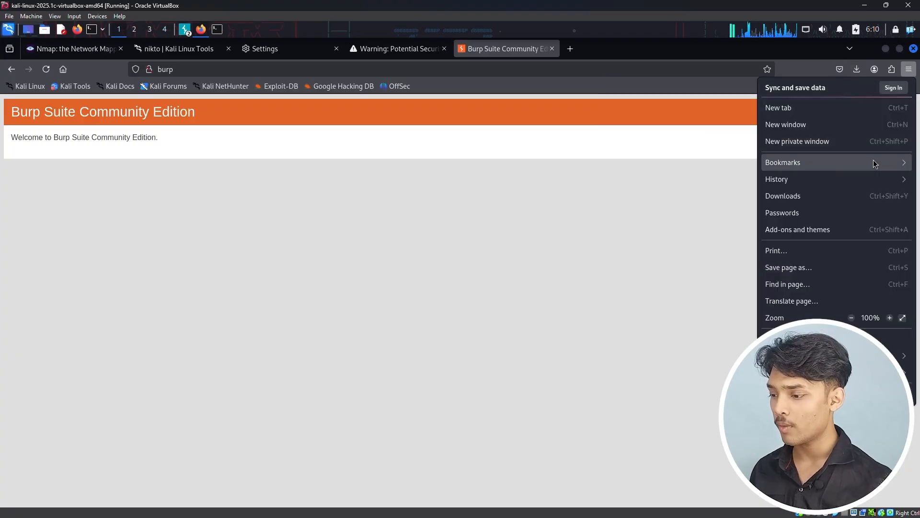
click(814, 338)
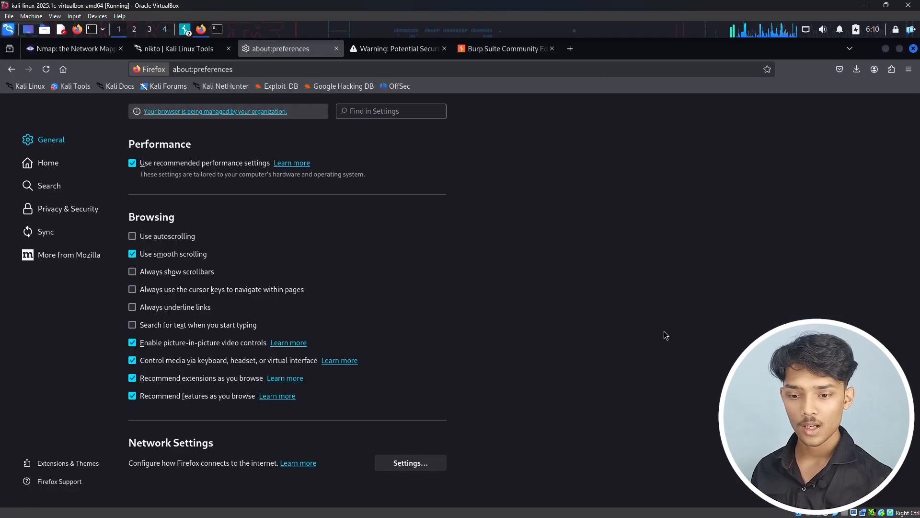
click(65, 208)
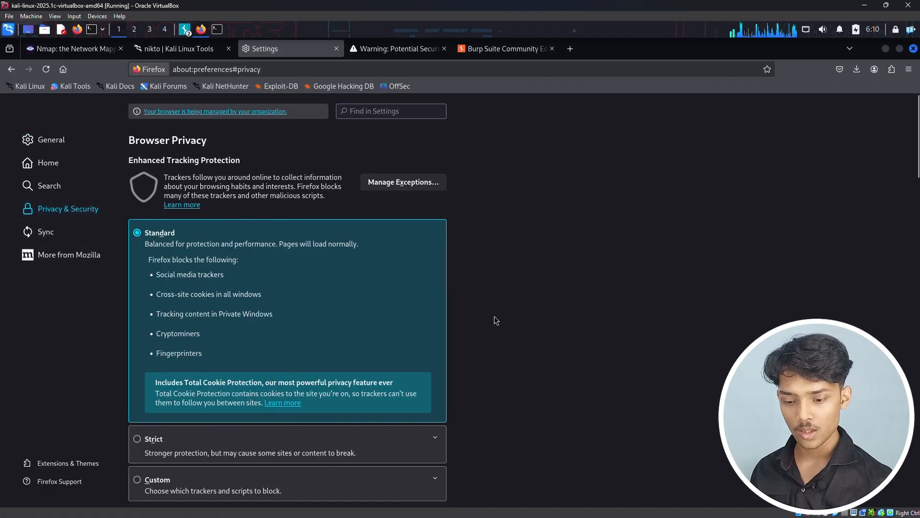
scroll(501, 319, down, 5)
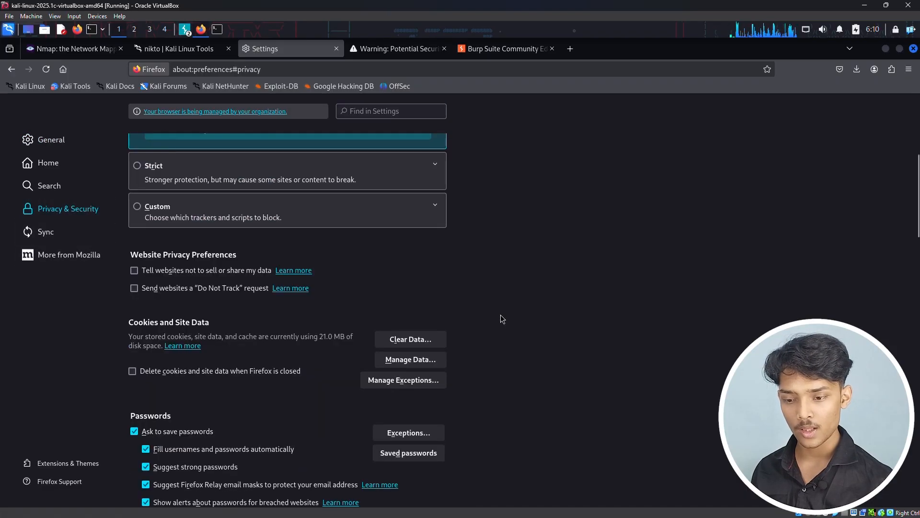
scroll(501, 319, down, 20)
scroll(497, 350, up, 1)
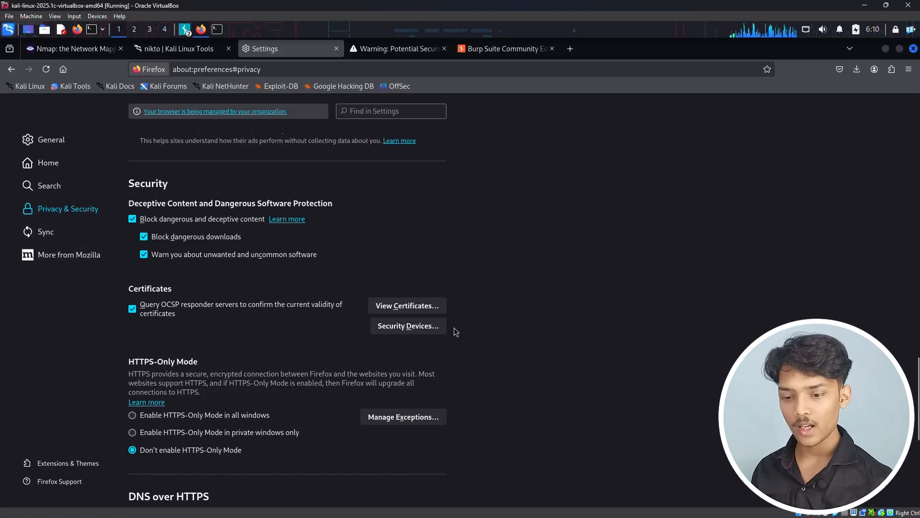
click(415, 306)
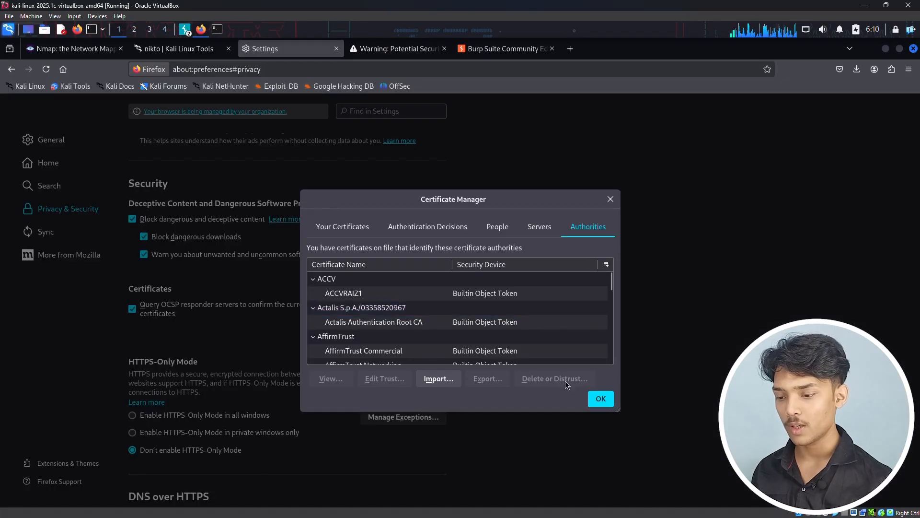
Step: Import cacert.der as a certificate authority, trust it to identify websites and email users, and close the Certificate Manager
click(440, 379)
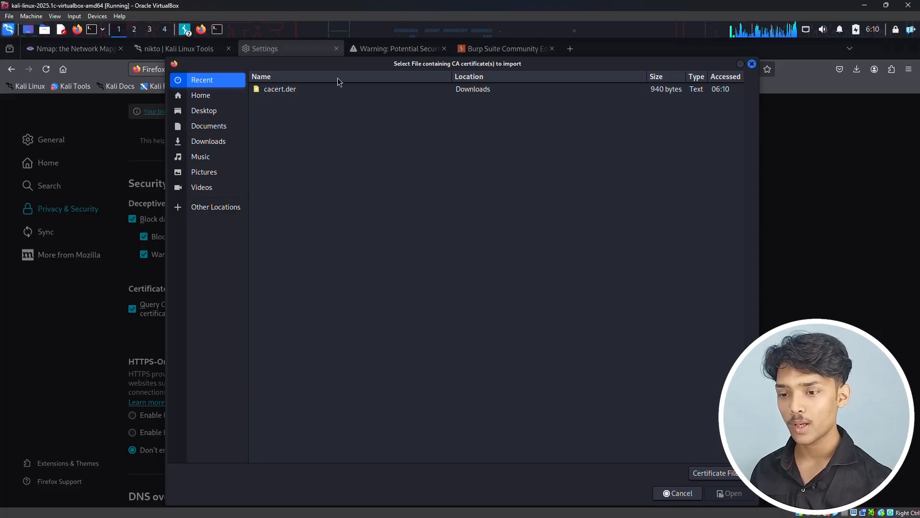
double_click(278, 89)
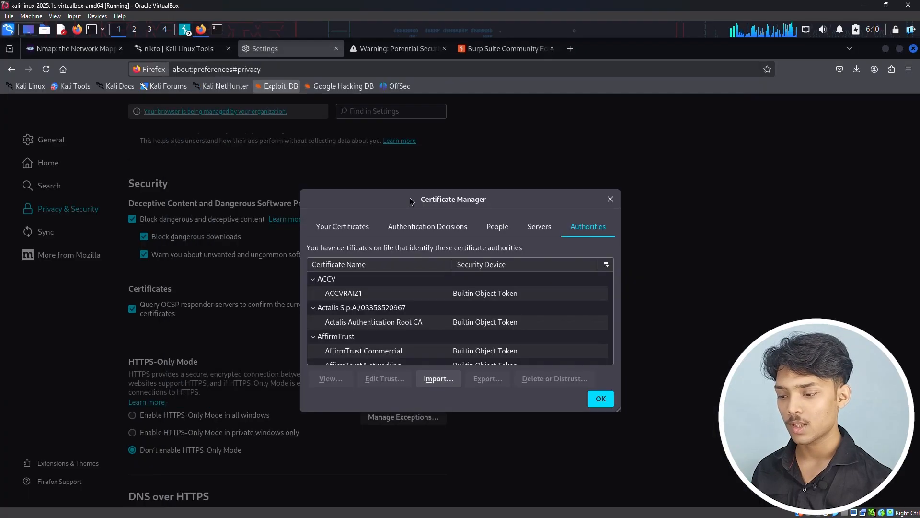
click(284, 266)
click(283, 280)
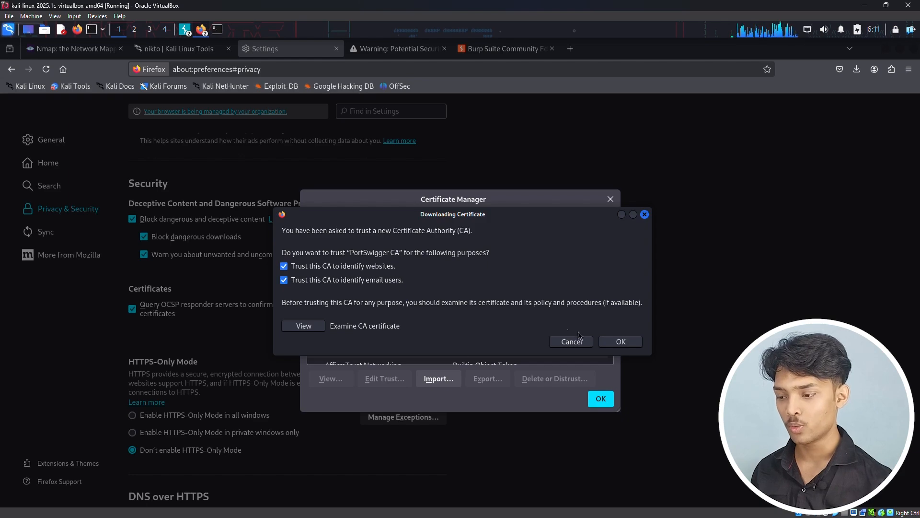
click(621, 342)
click(604, 399)
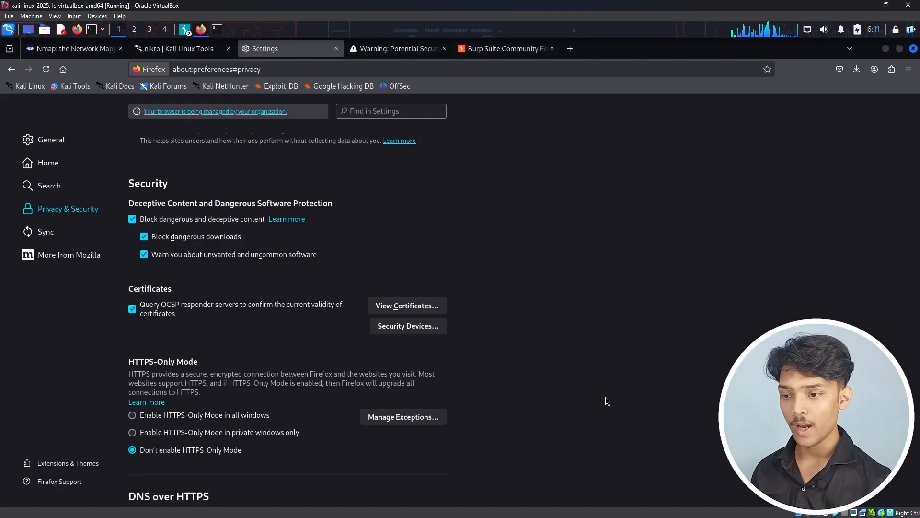
click(401, 49)
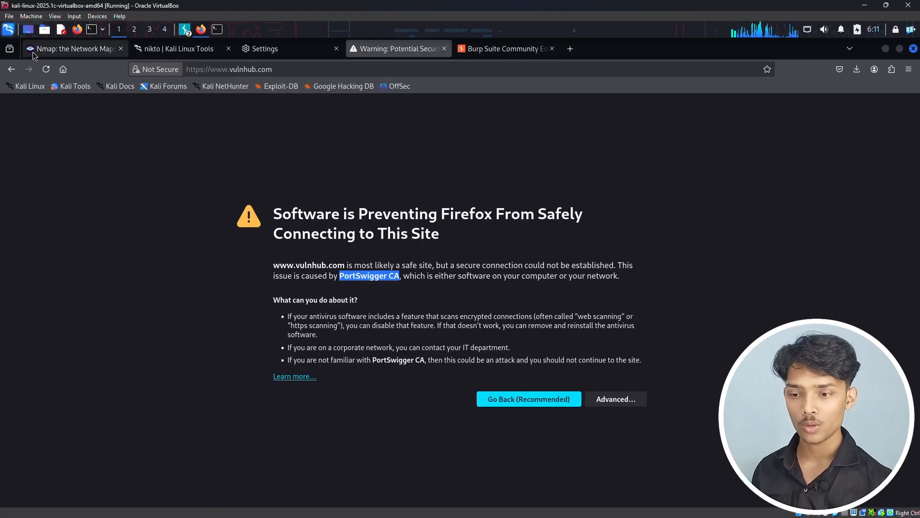
click(46, 70)
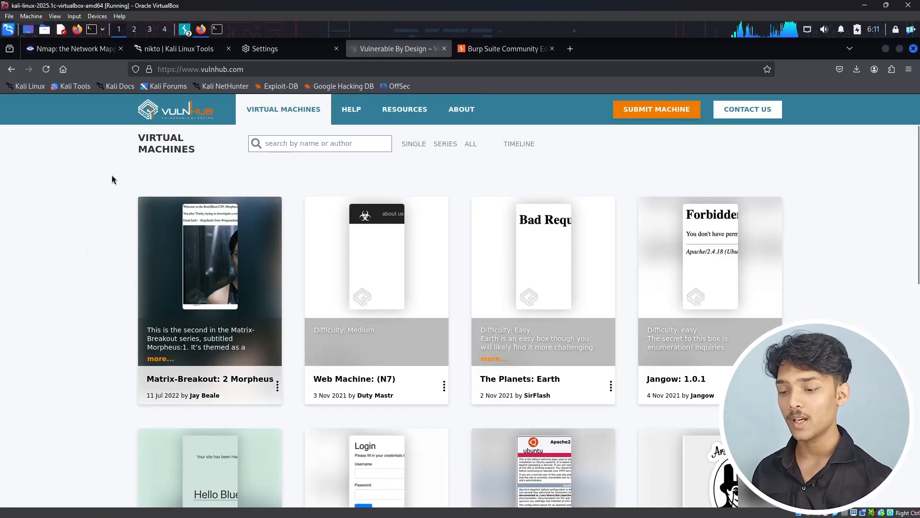
scroll(111, 294, down, 5)
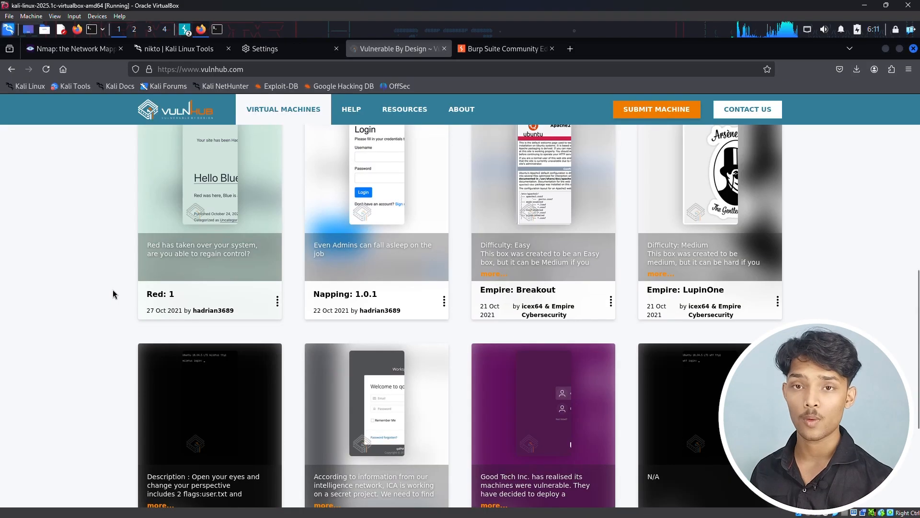
scroll(114, 294, up, 5)
click(188, 34)
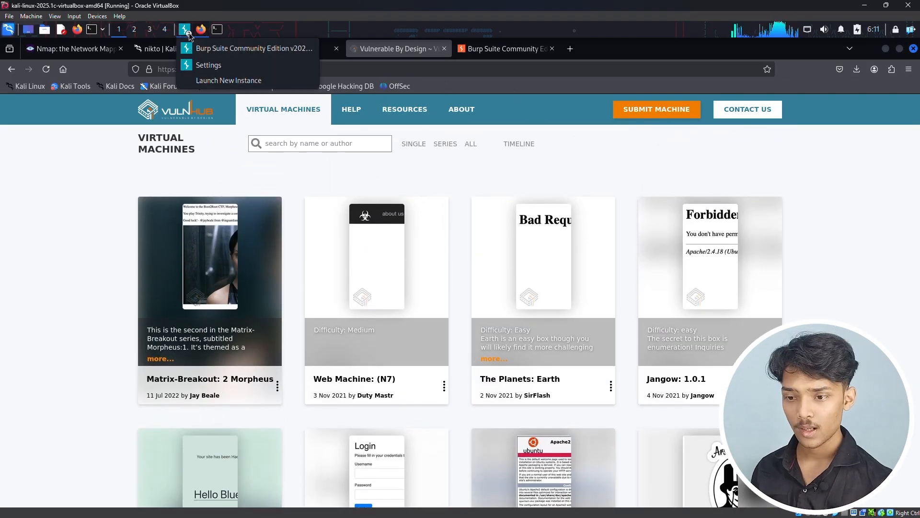
click(206, 48)
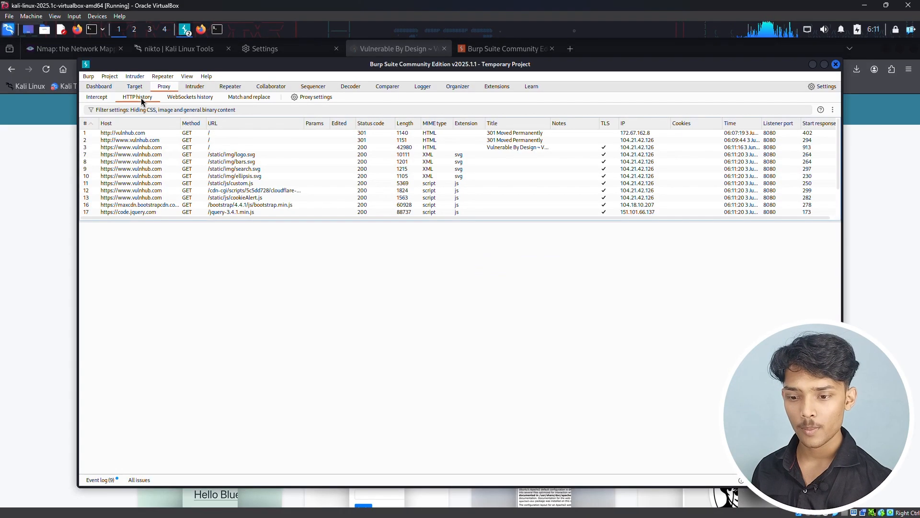
click(127, 205)
click(137, 169)
click(138, 156)
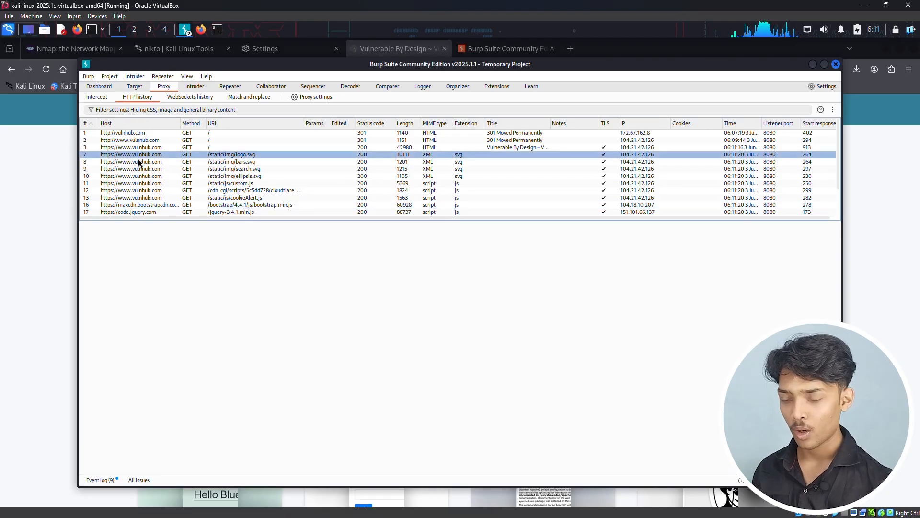
click(140, 162)
click(143, 169)
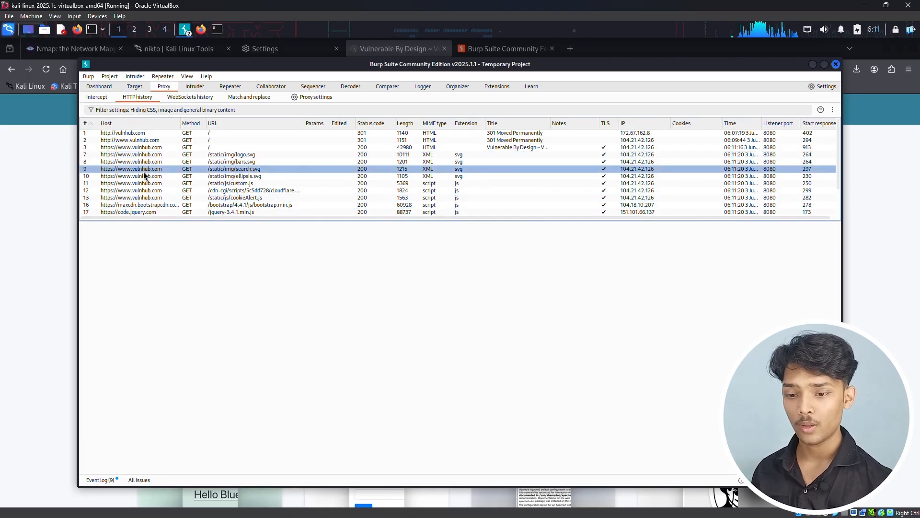
scroll(145, 171, down, 2)
scroll(150, 170, up, 2)
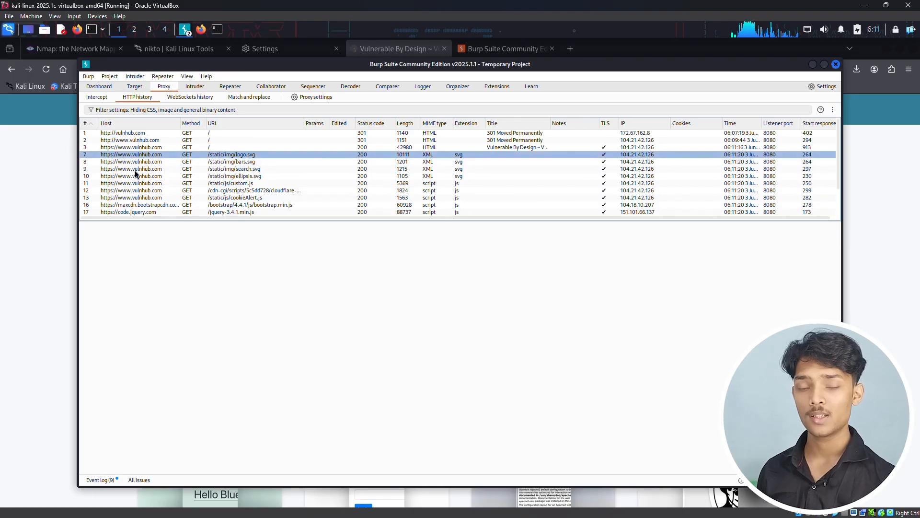